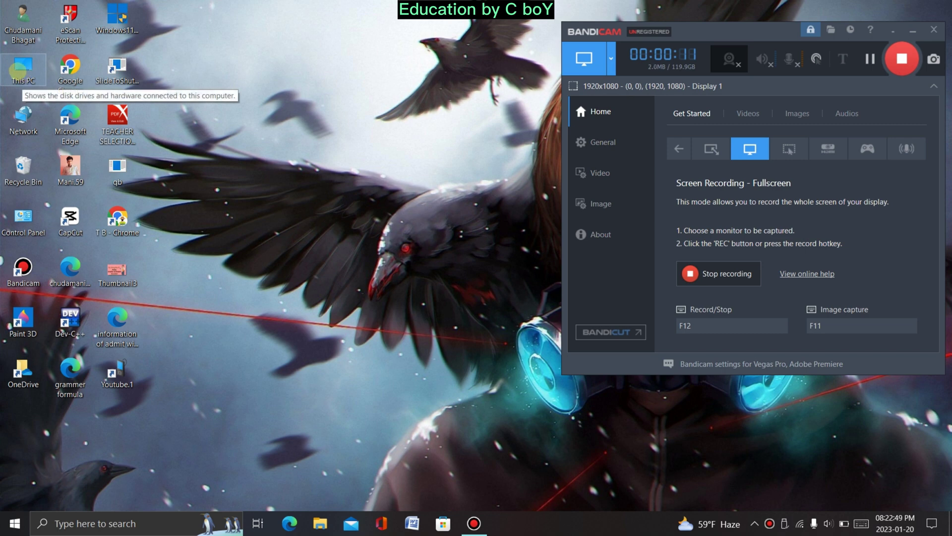
Open the qb64 zip from Local Disk (E:) in WinRAR, approving the User Account Control prompt
click(17, 71)
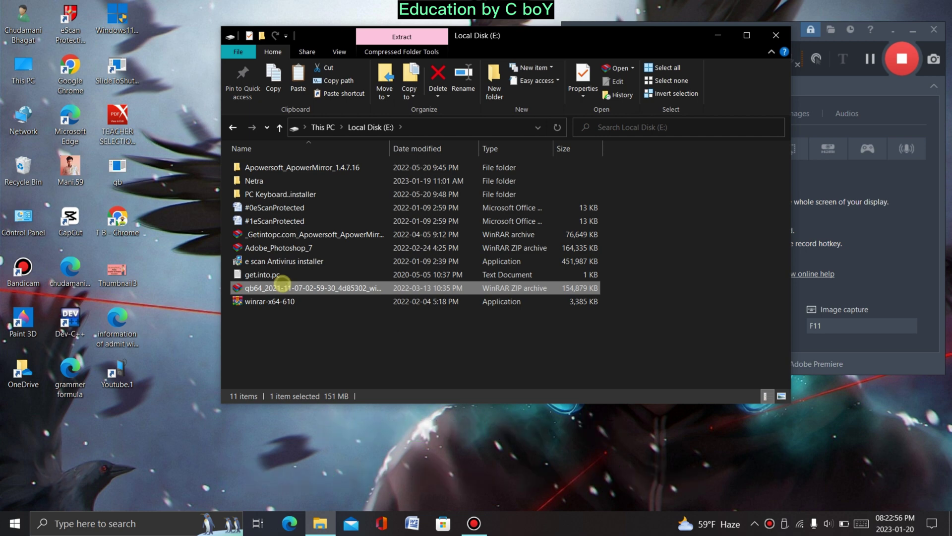
double_click(322, 289)
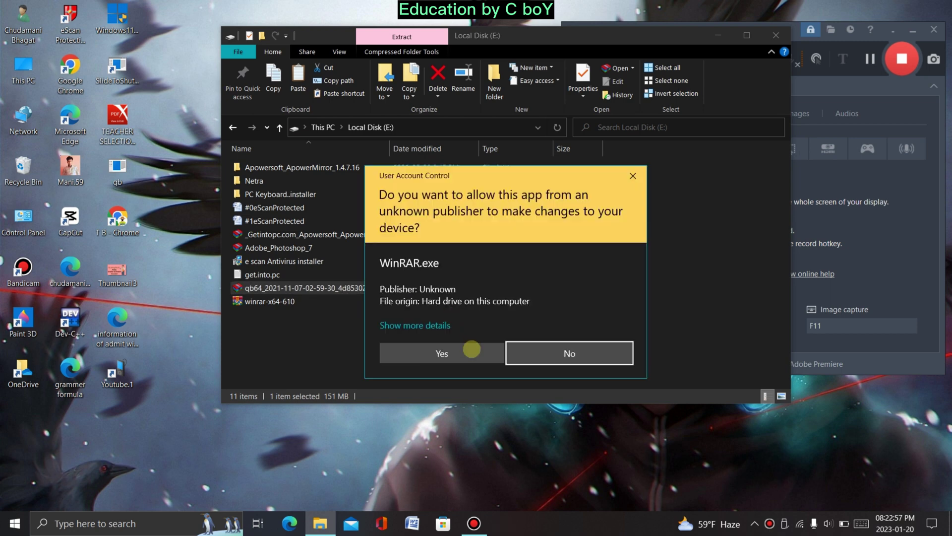
click(471, 349)
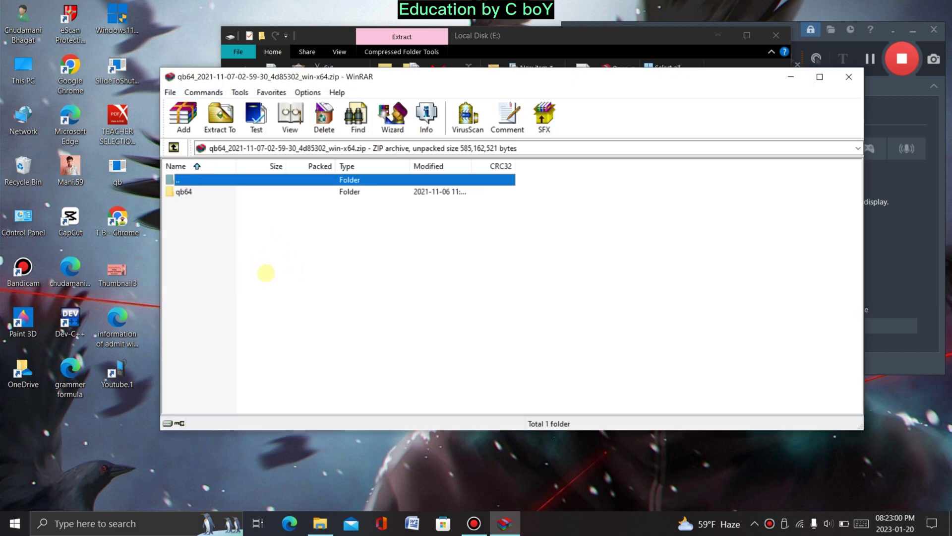
Select all items inside the archive's qb64 folder and choose 'Extract to the specified folder'
double_click(242, 195)
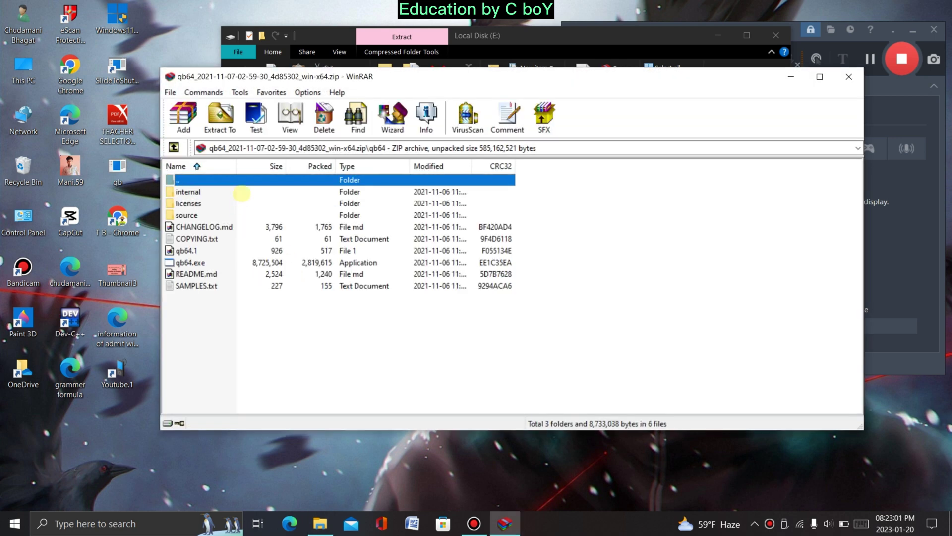
drag(243, 308, 216, 192)
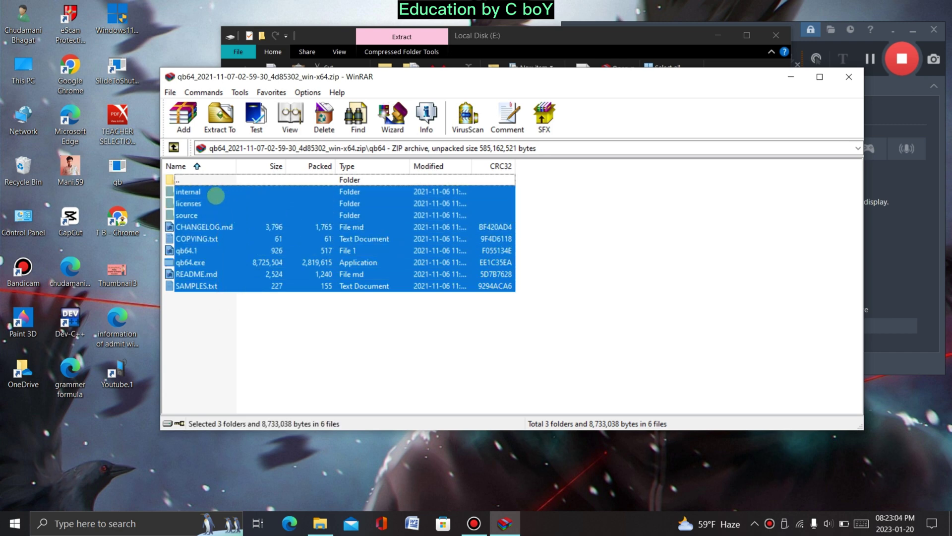
right_click(217, 198)
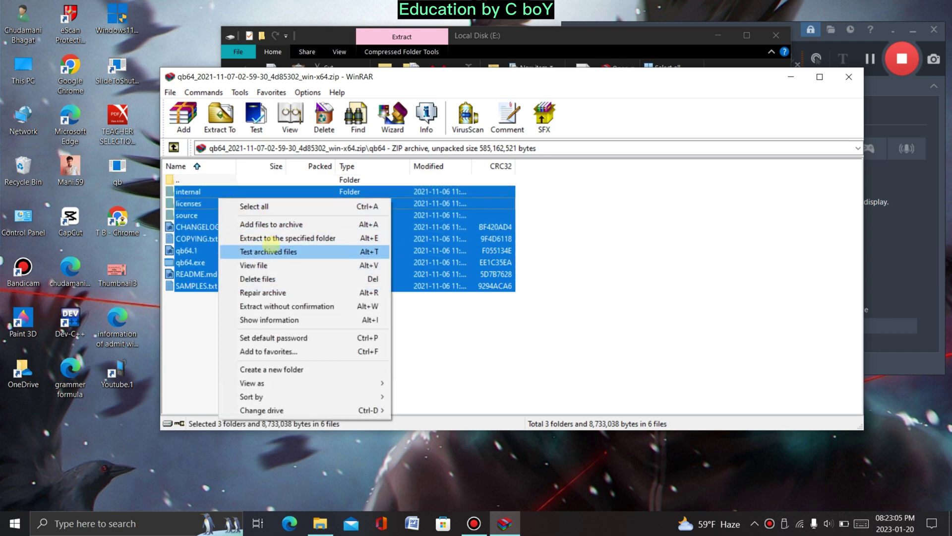
click(287, 238)
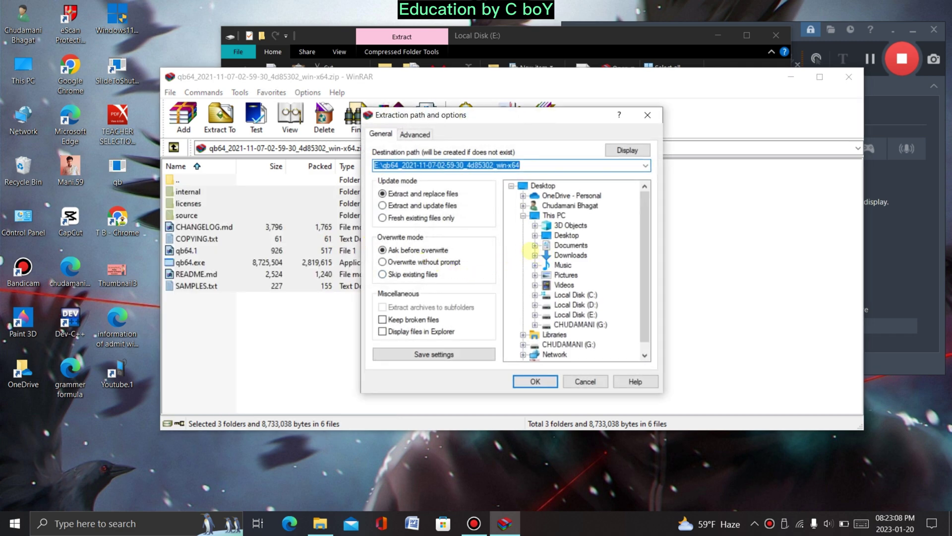
Extract the files to the Desktop, close WinRAR, and open the desktop qb64 folder
click(536, 235)
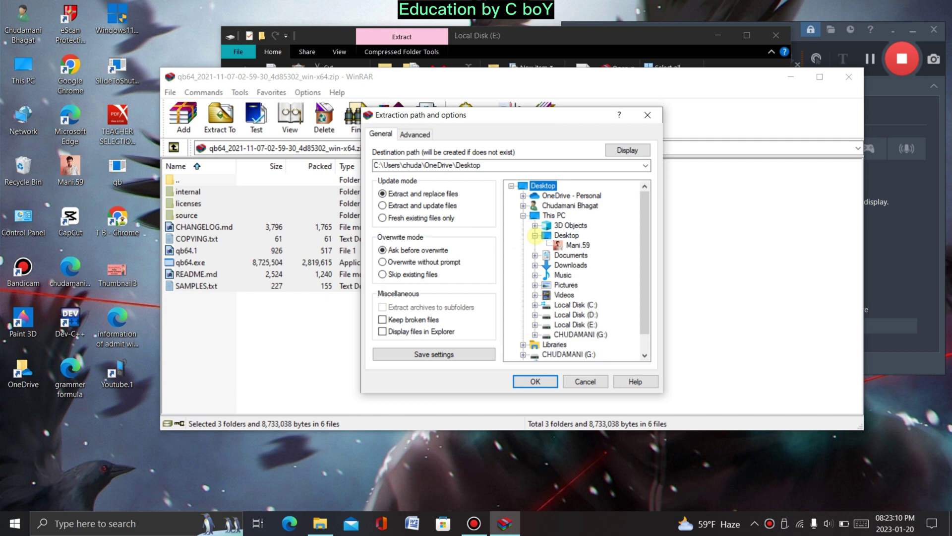
click(535, 381)
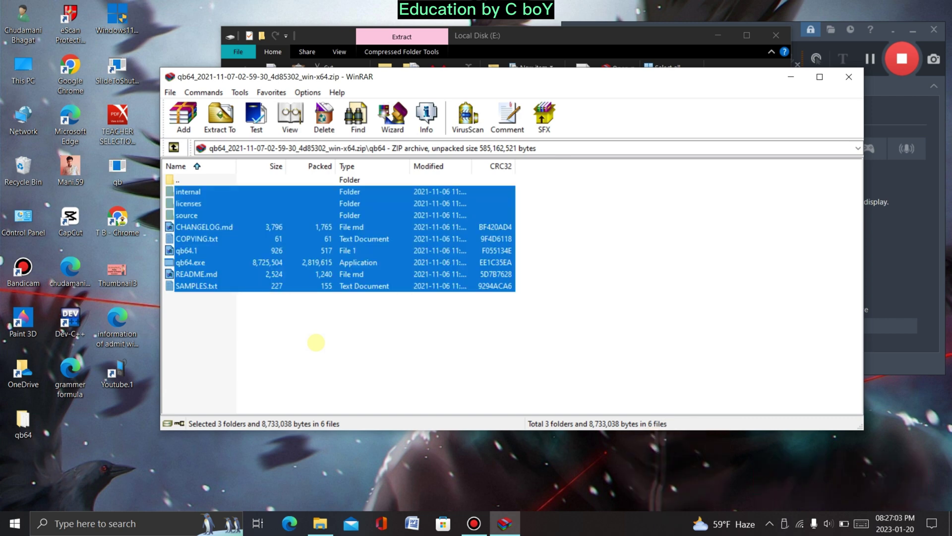
click(510, 325)
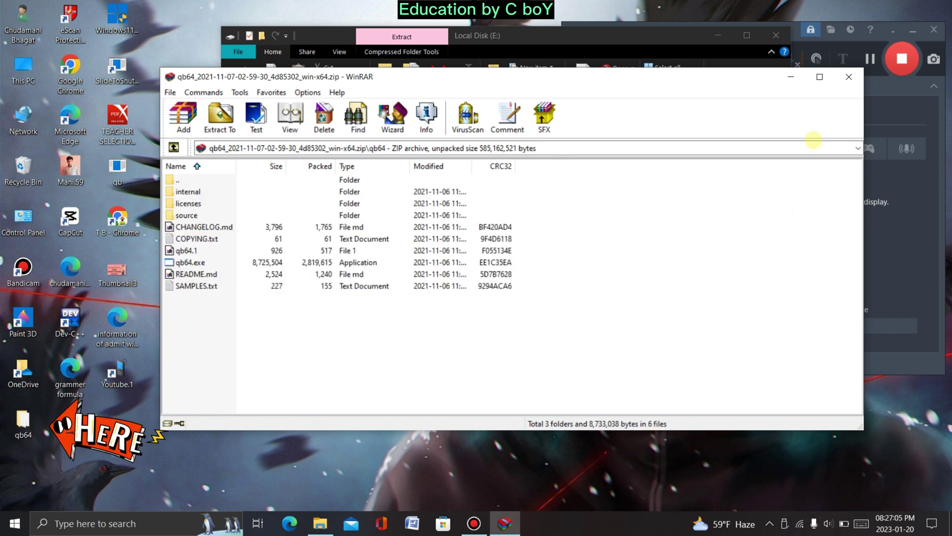
click(849, 77)
double_click(23, 421)
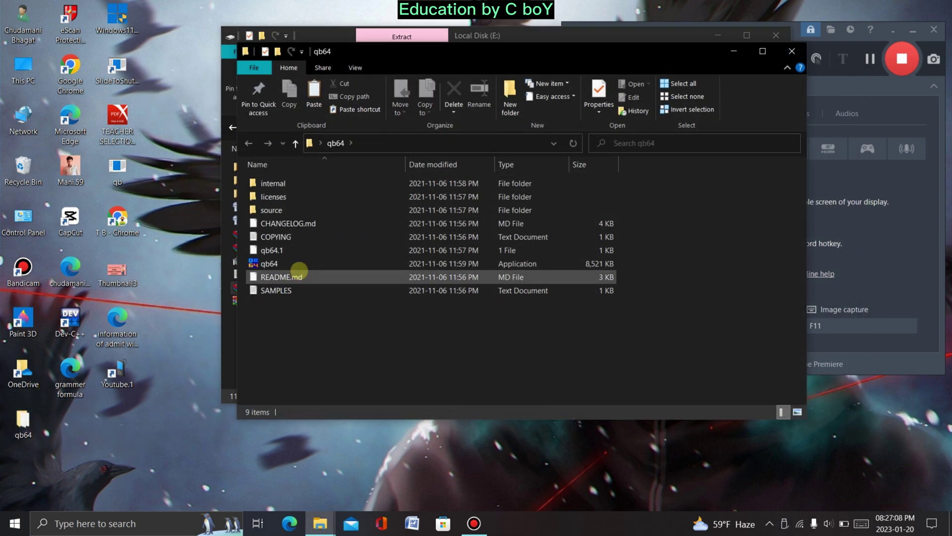
Send qb64.exe to Desktop as a shortcut, close the folder, and launch 'qb64 - Shortcut'
click(297, 263)
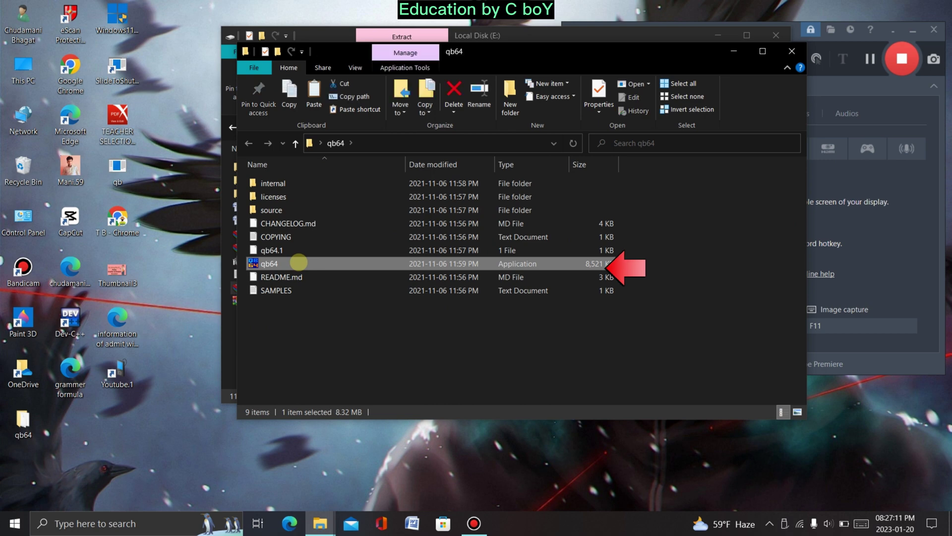
right_click(297, 262)
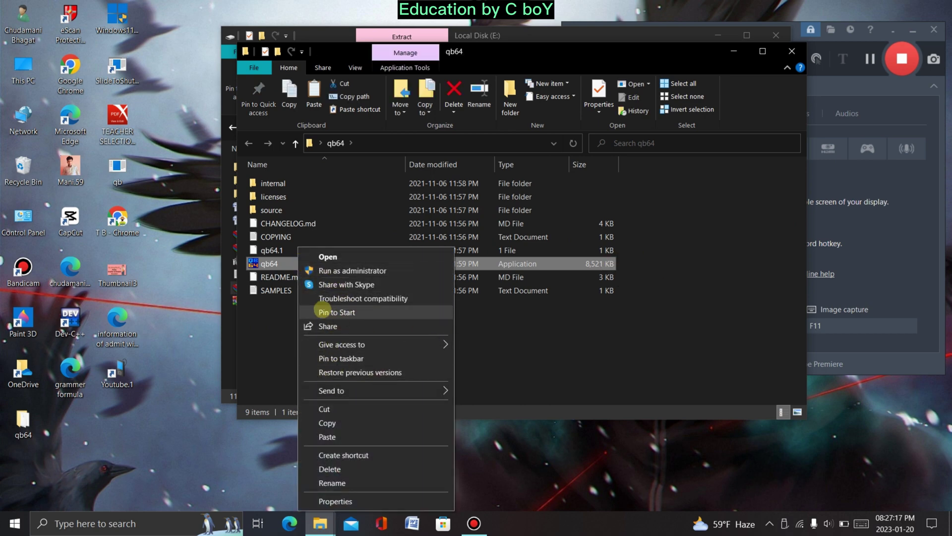
click(511, 421)
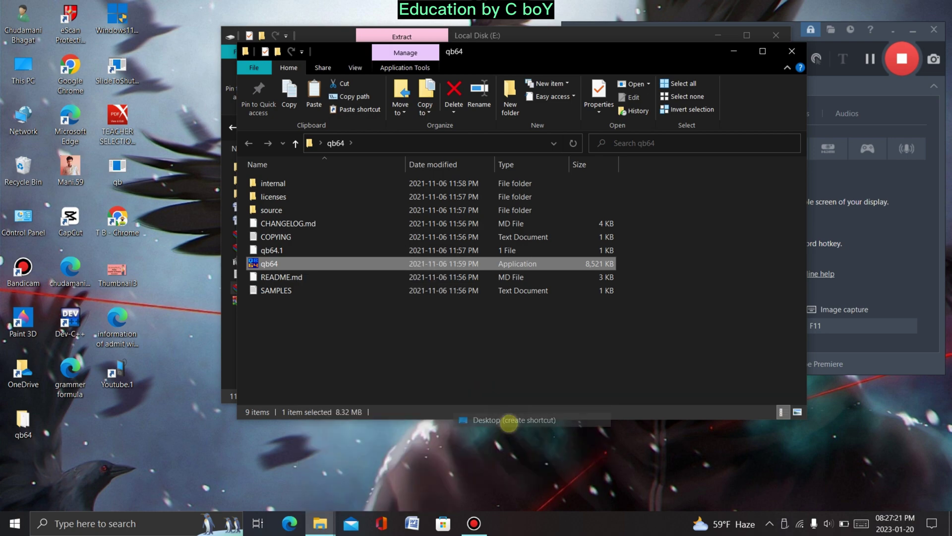
click(792, 51)
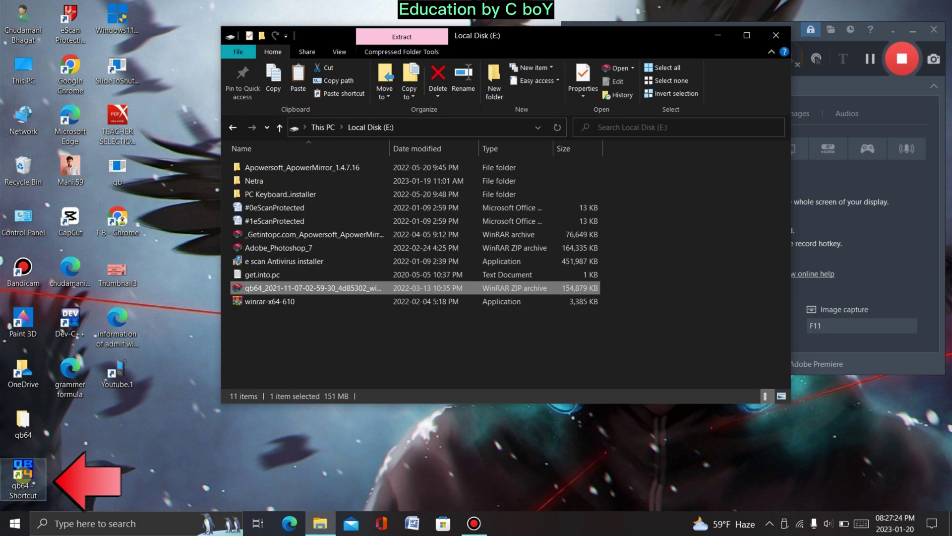
double_click(23, 476)
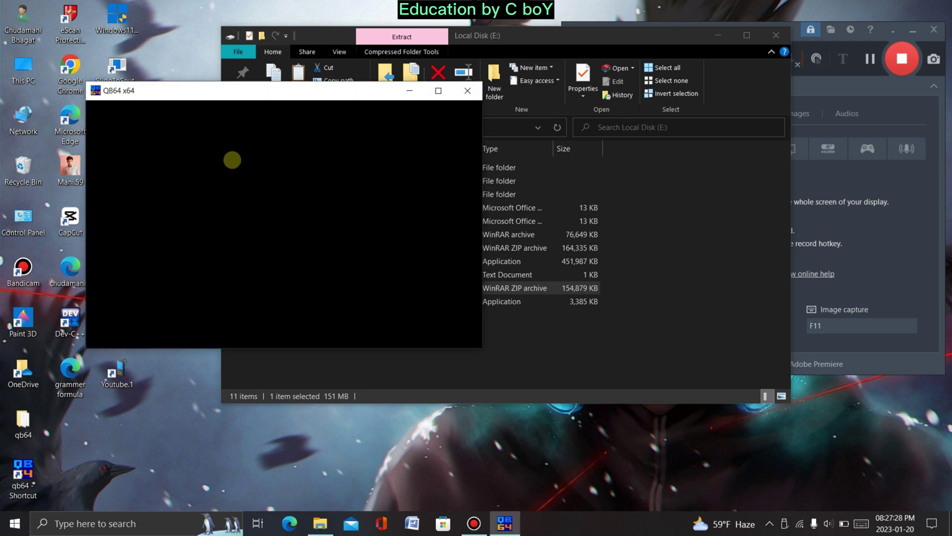
Close the QB64 Welcome dialog and maximize the QB64 window
key(Return)
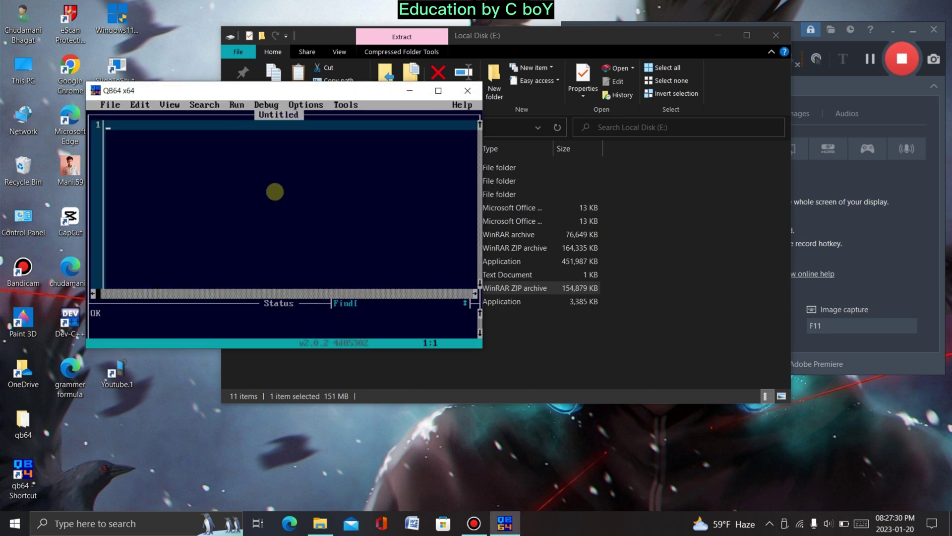
click(439, 91)
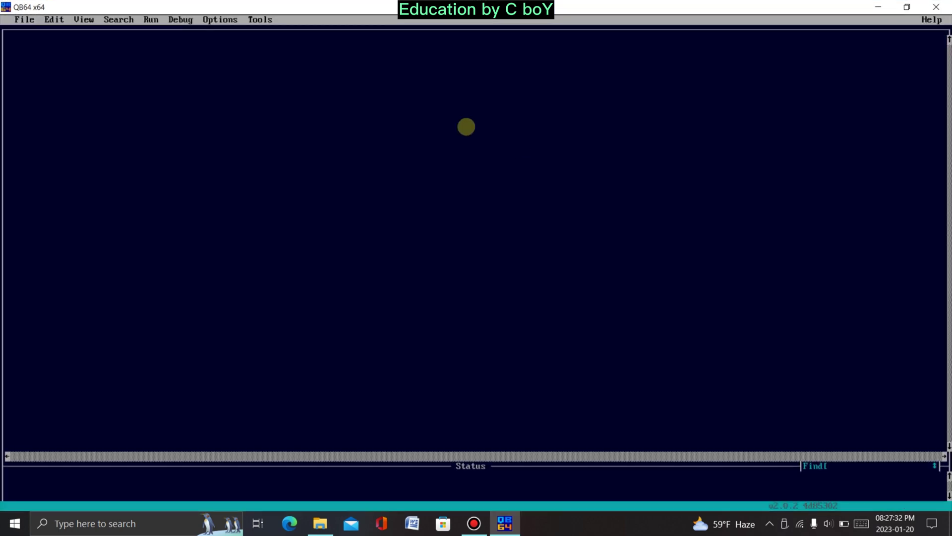